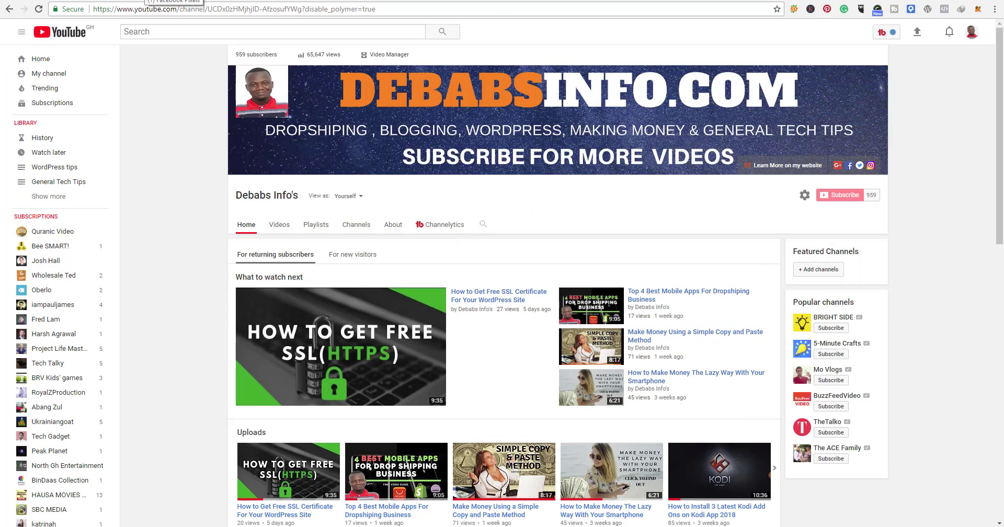
click(145, 0)
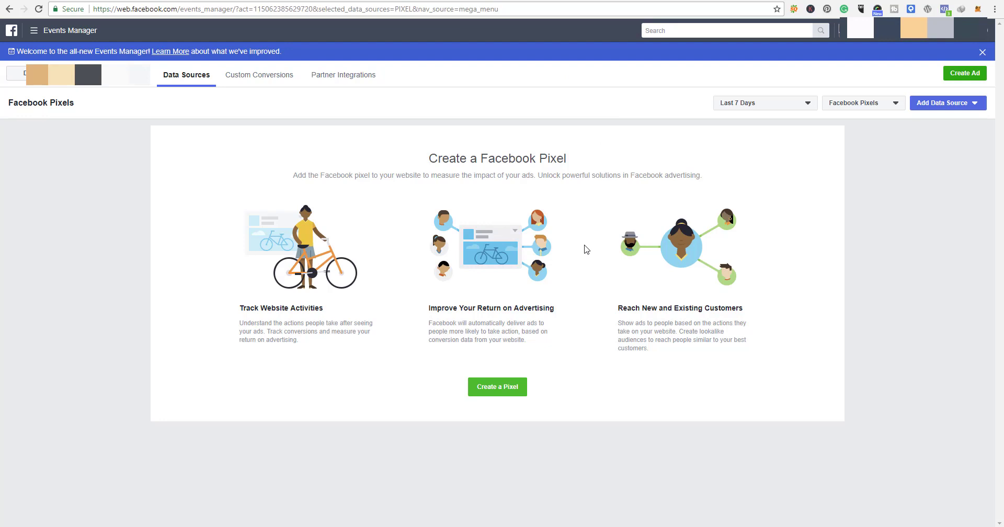
click(32, 32)
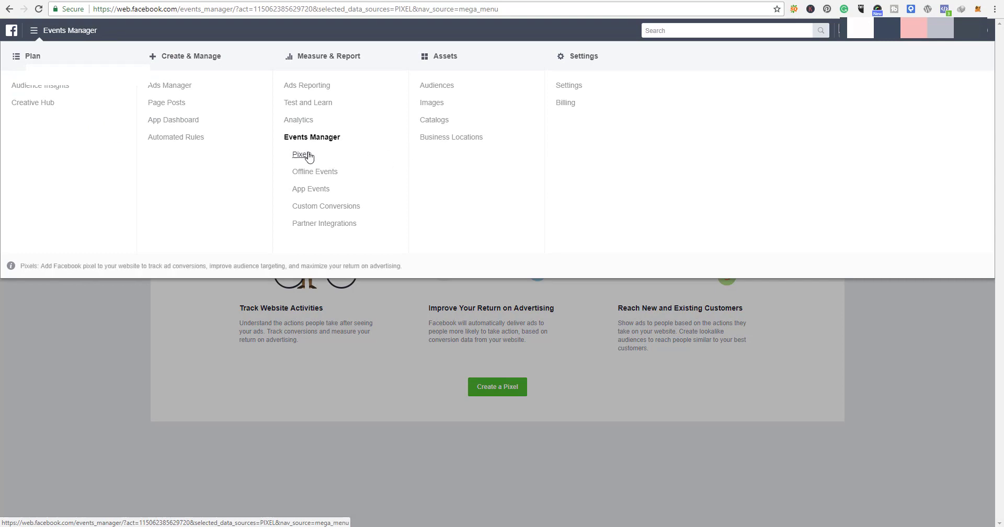
click(399, 319)
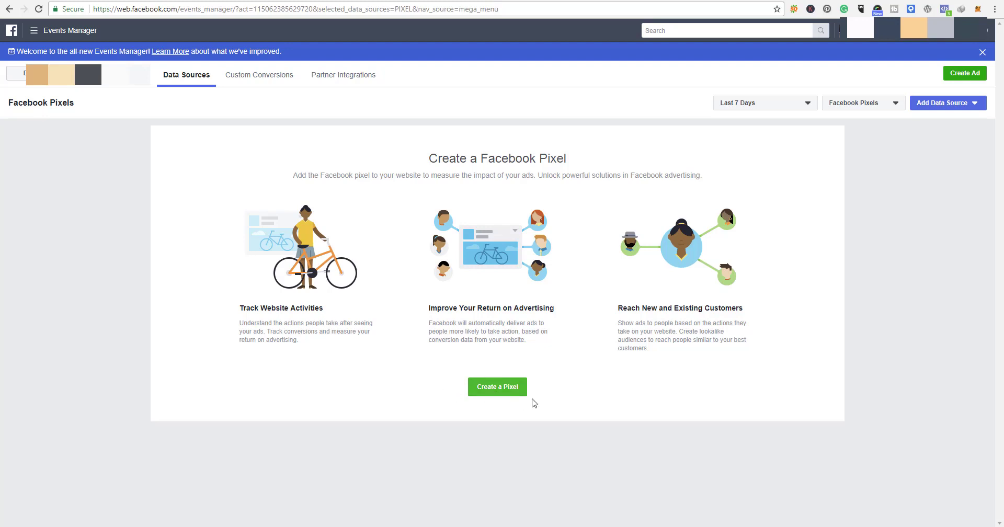
click(496, 388)
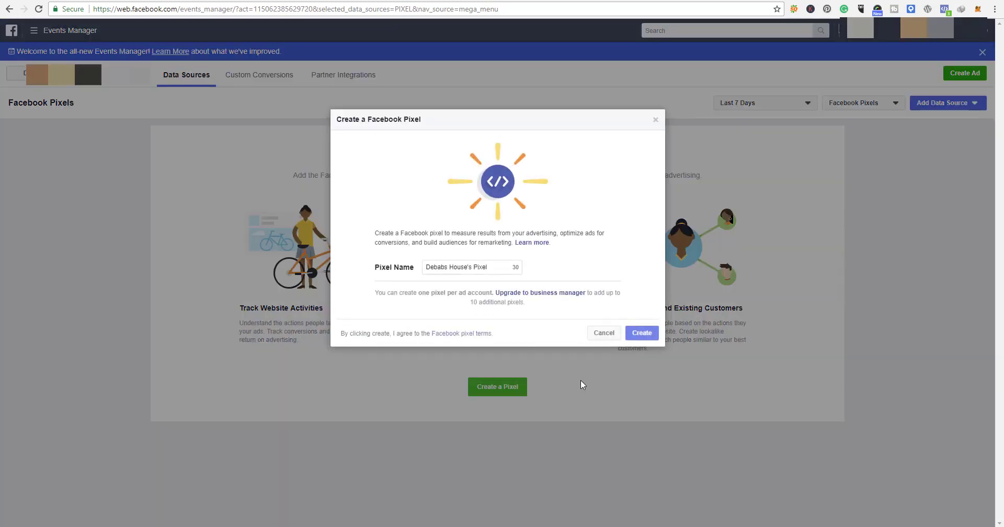
click(502, 268)
key(ctrl+a)
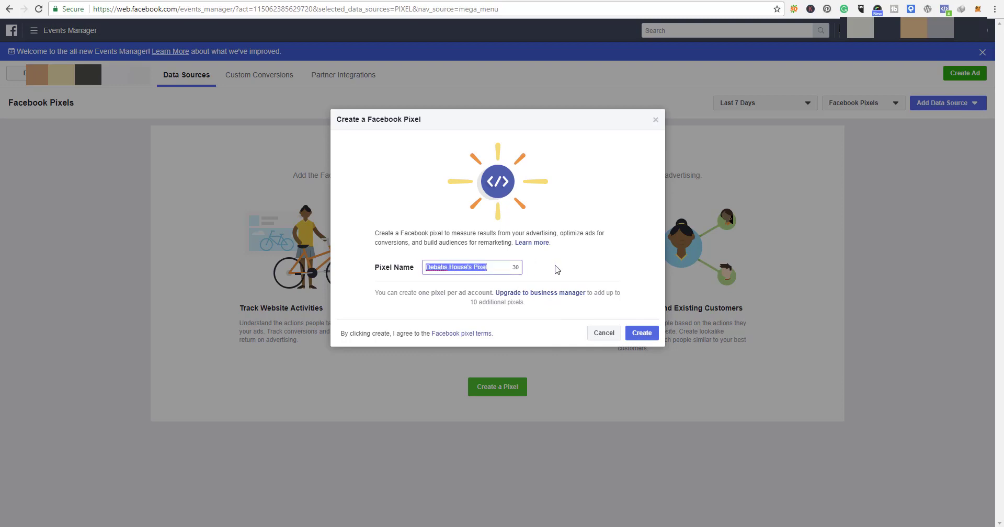
click(462, 270)
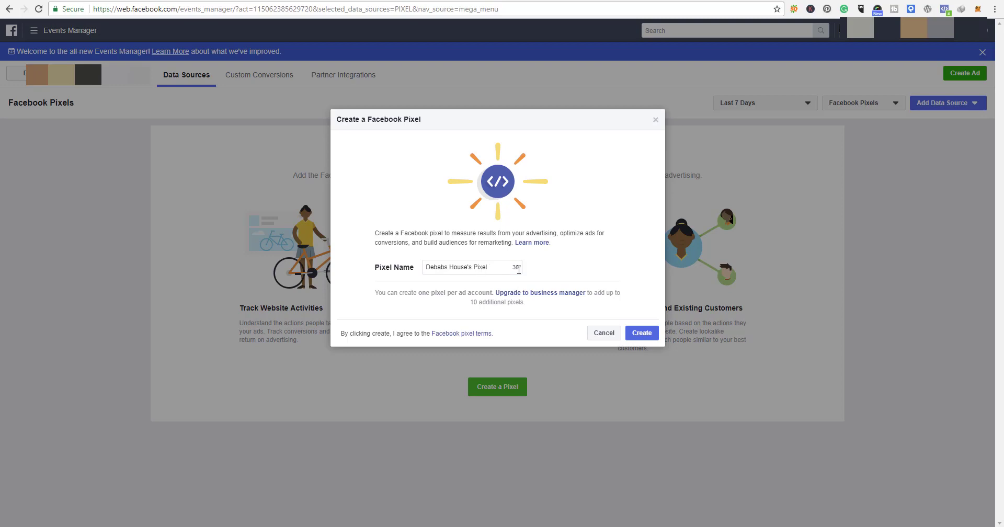
click(641, 335)
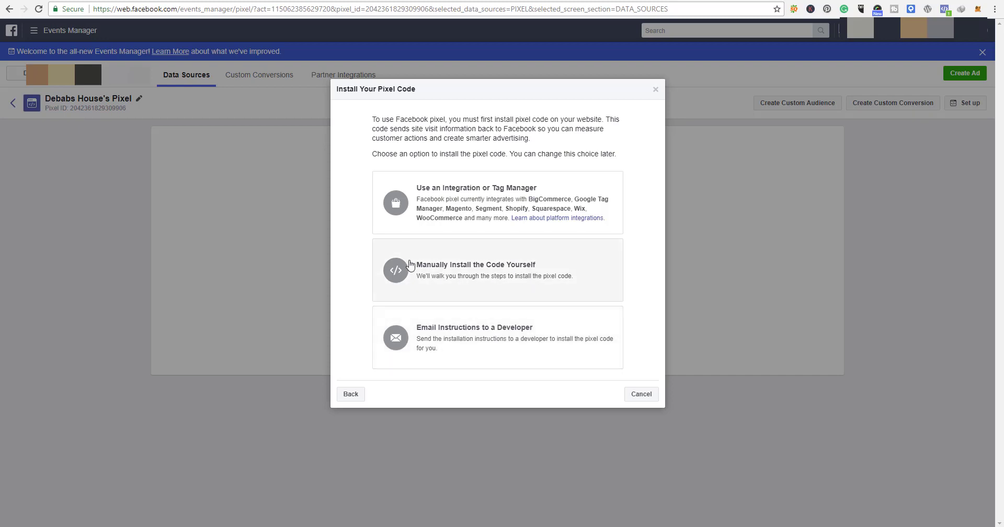
Step: Choose to install the pixel code manually and copy the entire Facebook pixel code to the clipboard
click(485, 269)
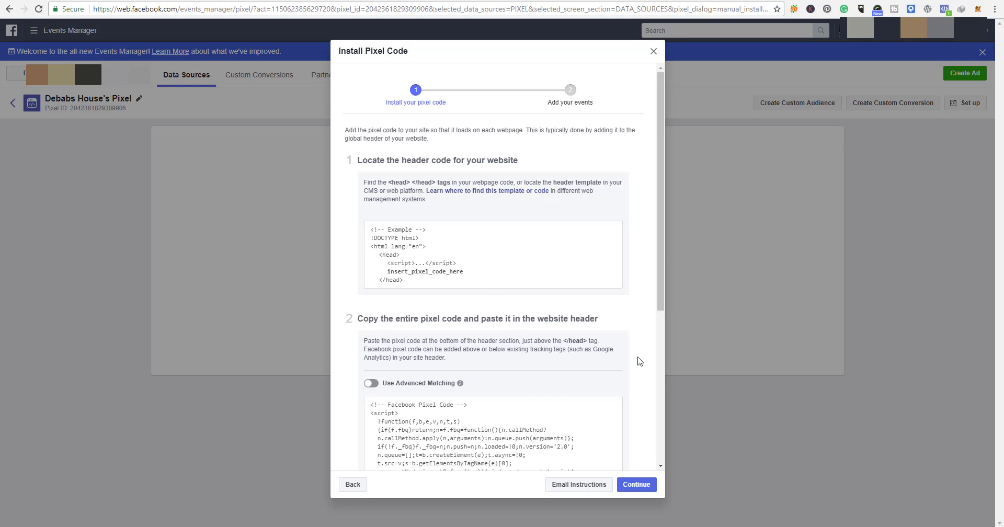
scroll(637, 360, down, 2)
click(543, 343)
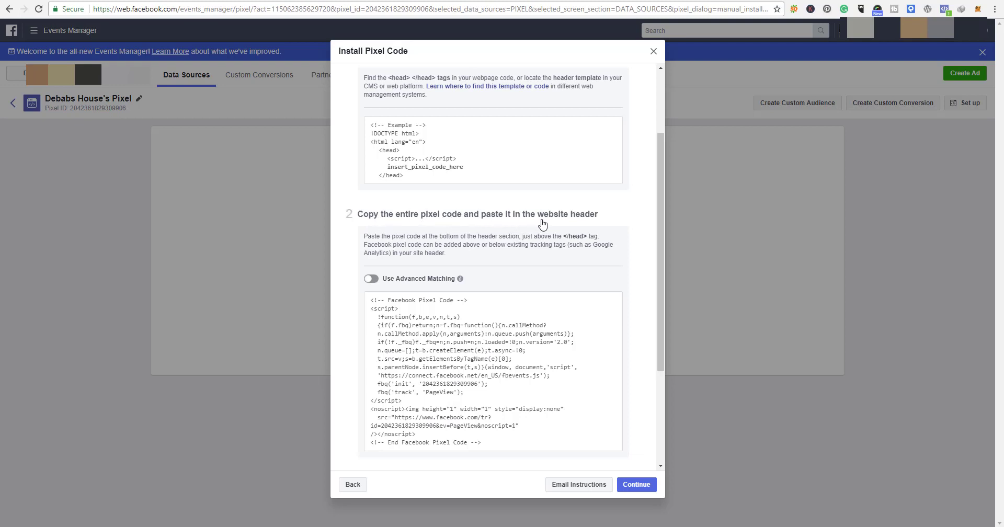
scroll(523, 335, down, 1)
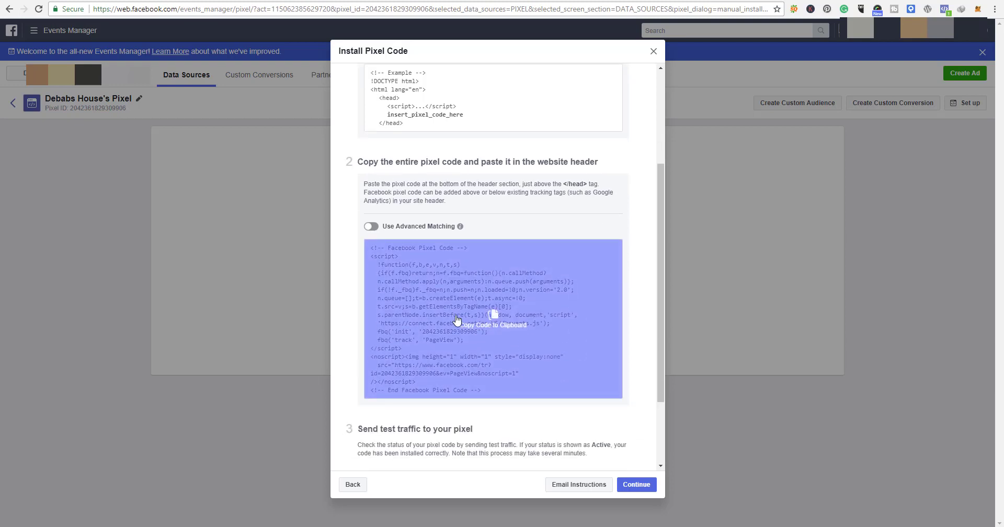
click(483, 328)
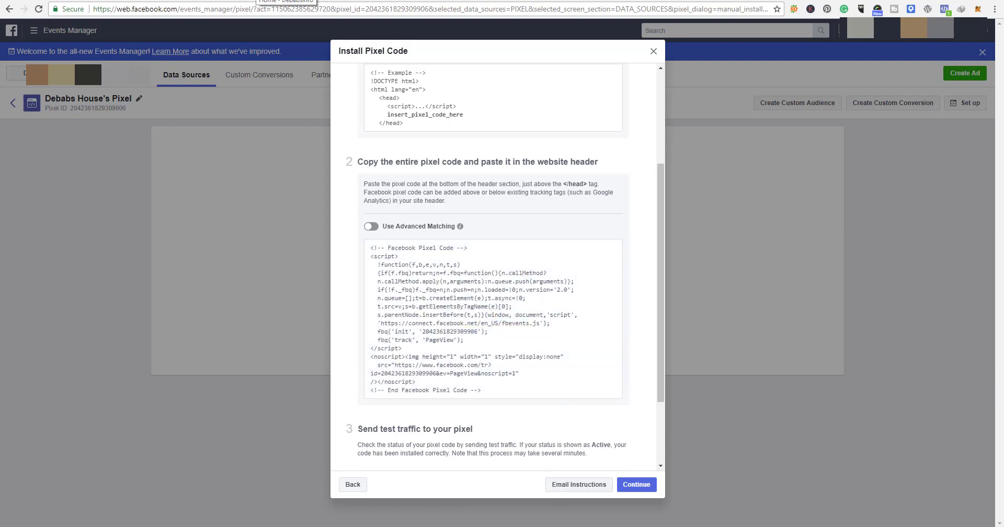
click(287, 1)
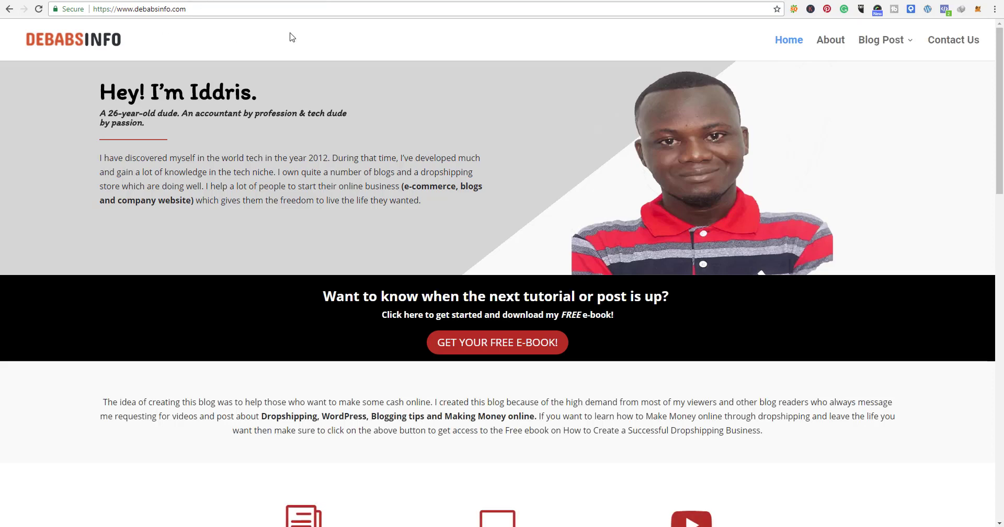
scroll(387, 85, down, 3)
scroll(392, 152, up, 3)
click(209, 10)
click(209, 10)
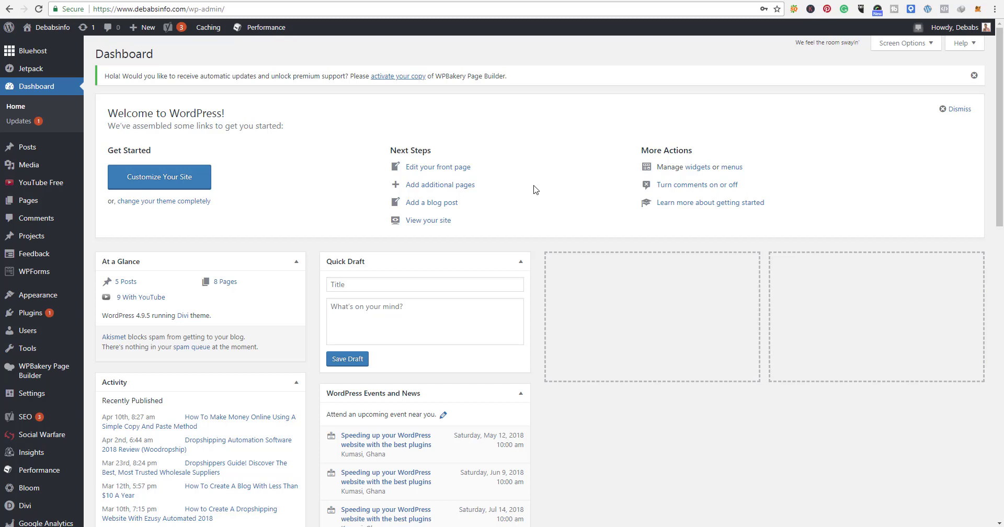
Step: Search the plugins available to add to the WordPress site for "insert header"
scroll(536, 190, down, 2)
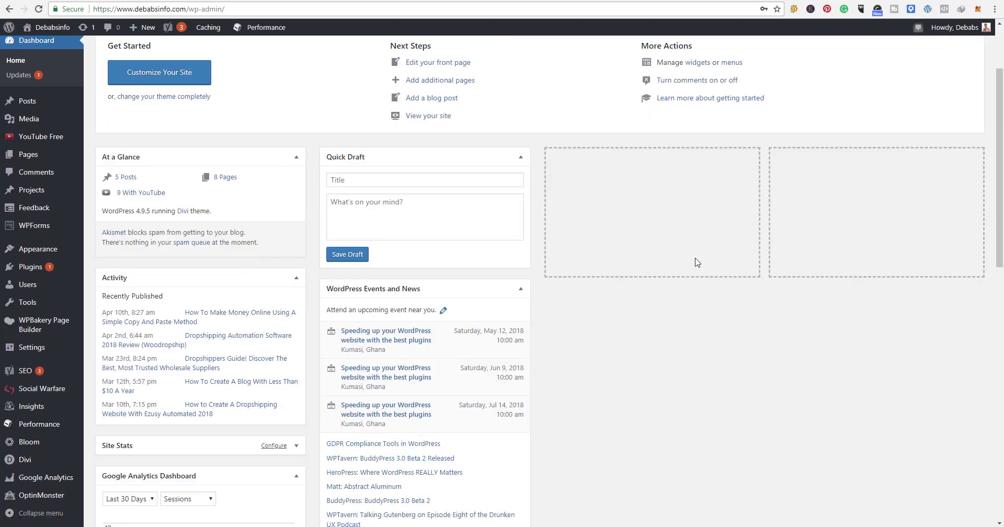
mouse_move(35, 270)
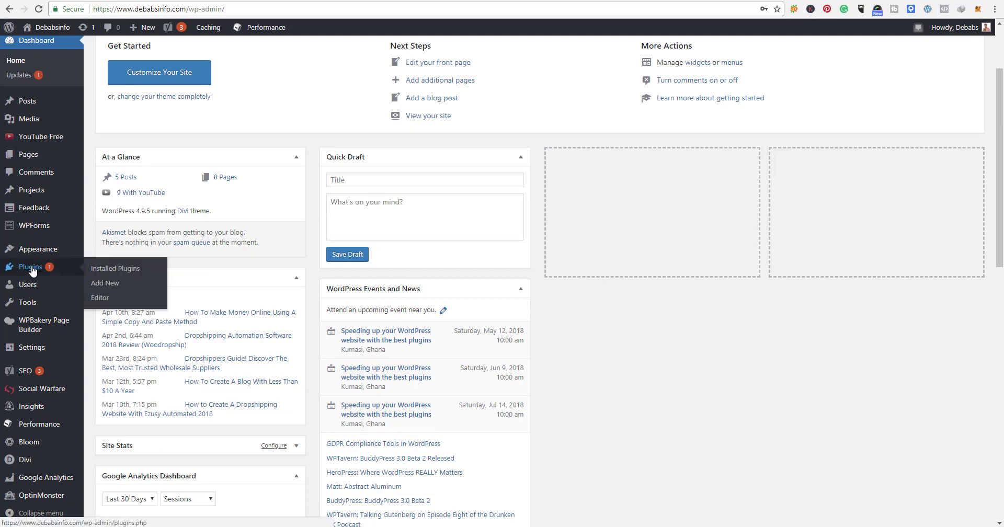
click(120, 286)
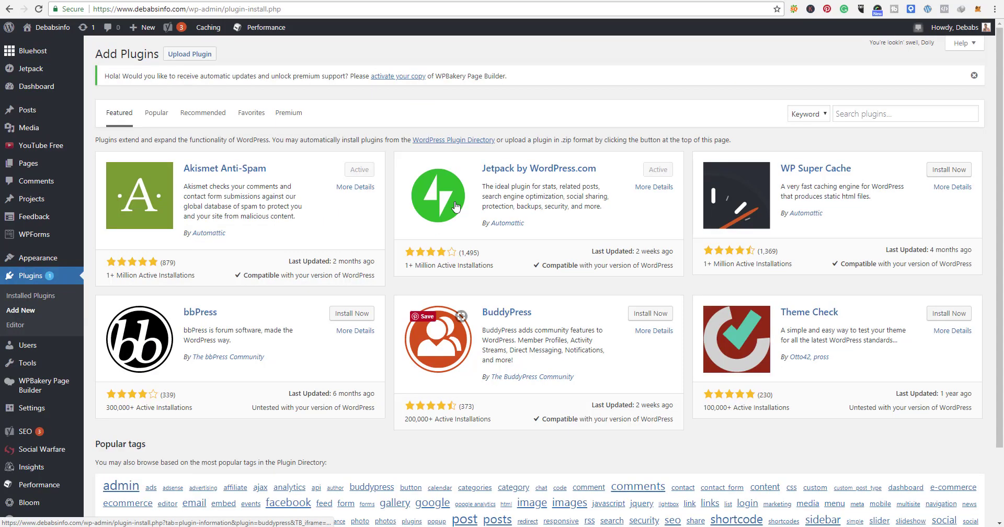
click(871, 110)
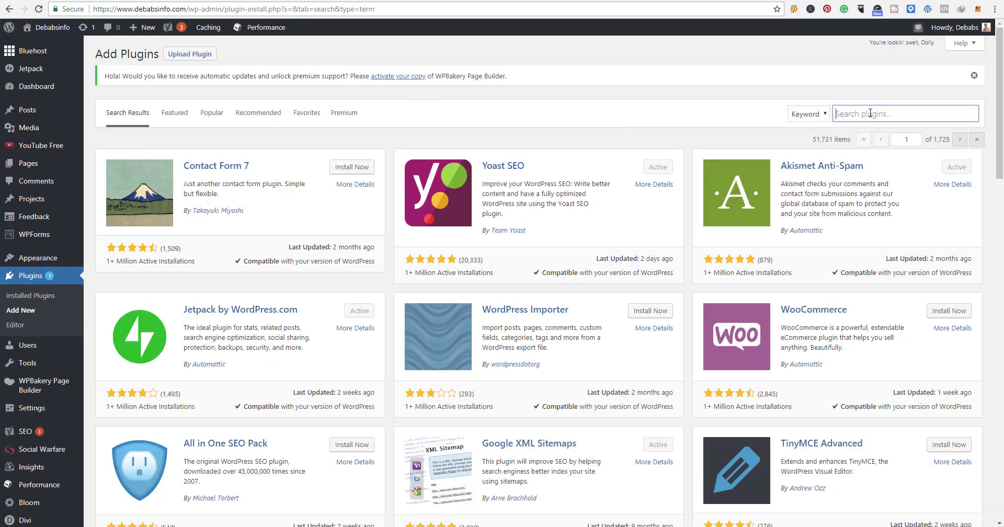
text(insert header)
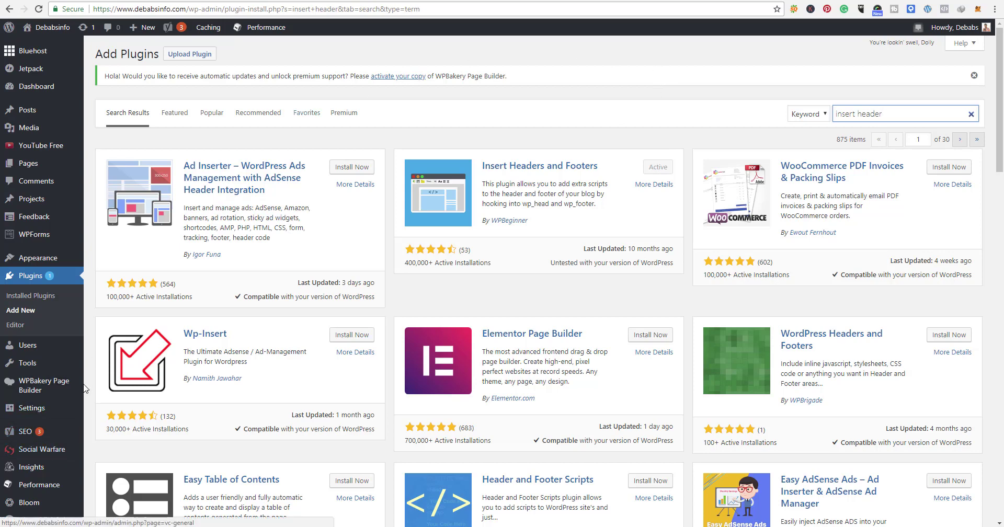
Step: Open the Insert Headers and Footers settings and save them with the Facebook pixel code in the header scripts
mouse_move(68, 418)
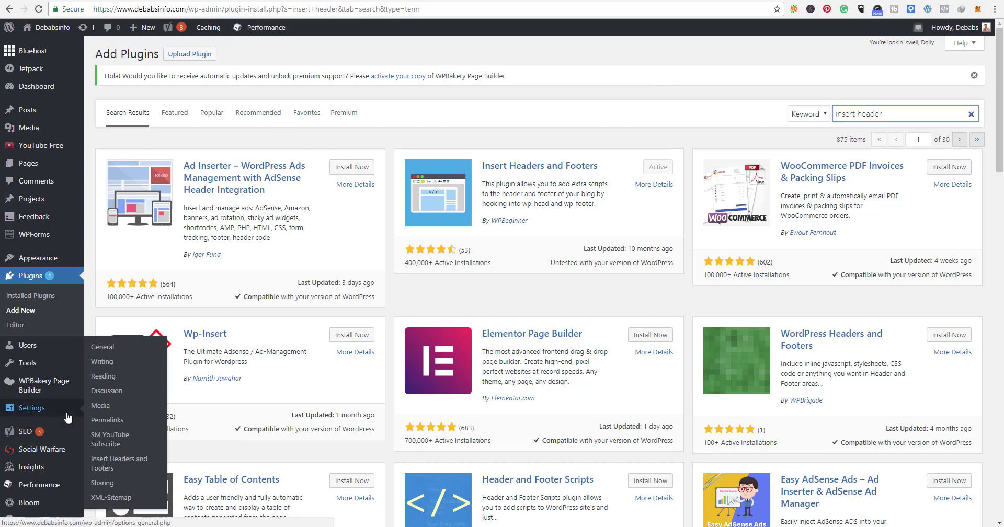
click(126, 465)
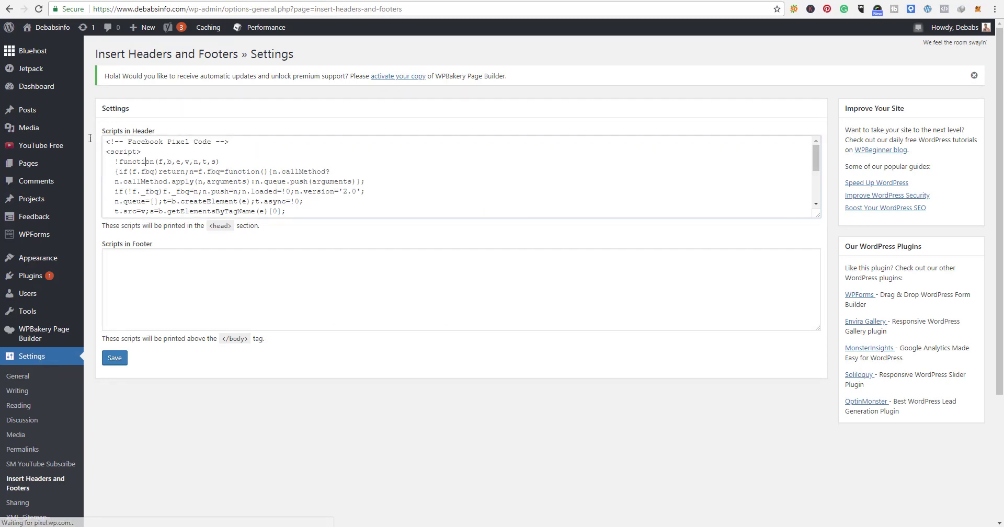
click(154, 198)
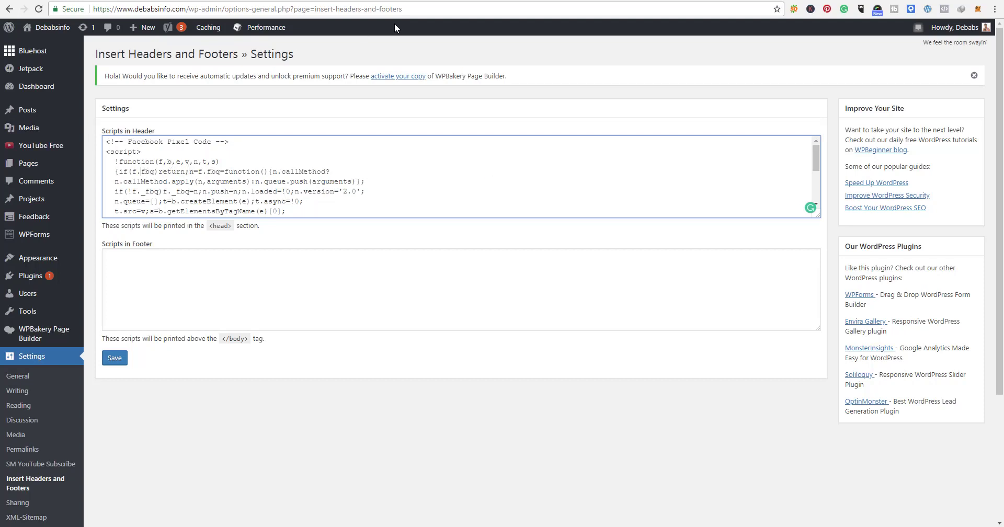
key(ctrl+Tab)
mouse_move(484, 318)
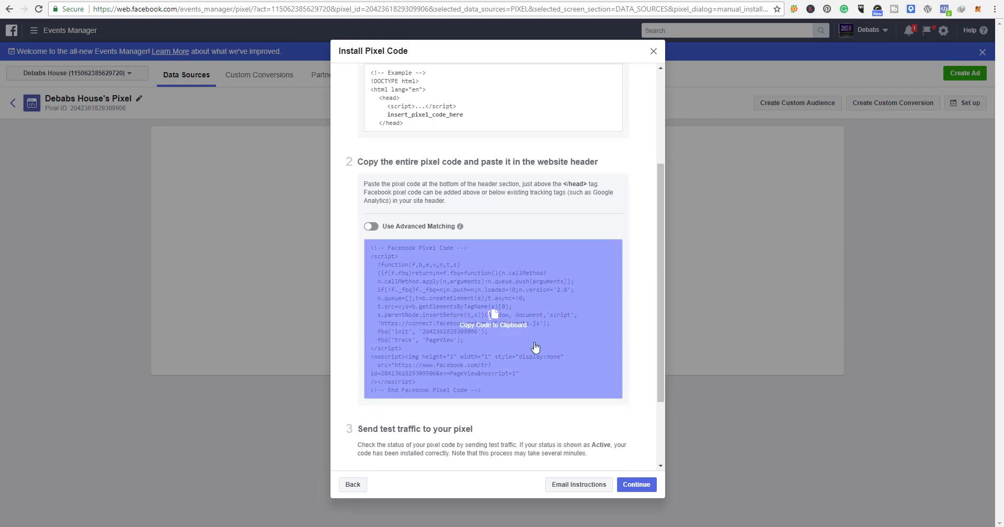
key(ctrl+shift+Tab)
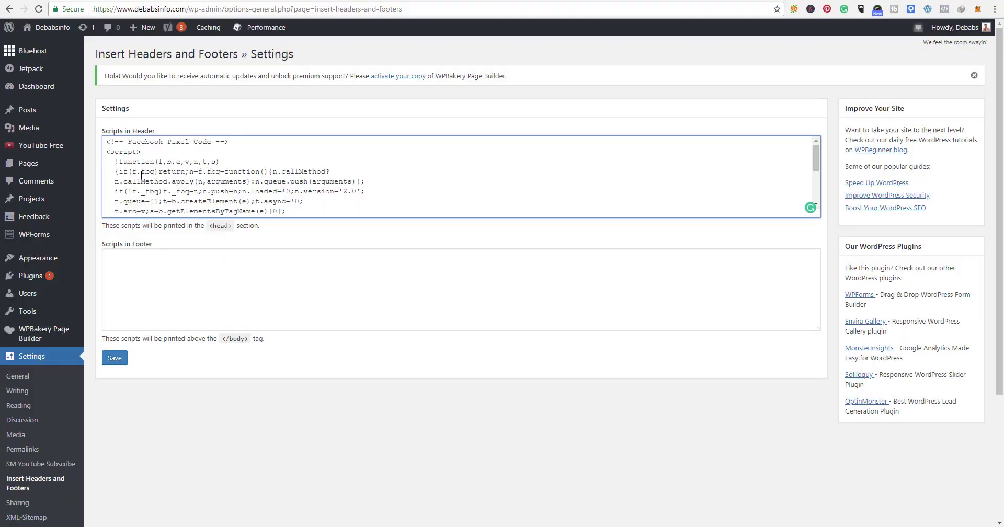
click(110, 361)
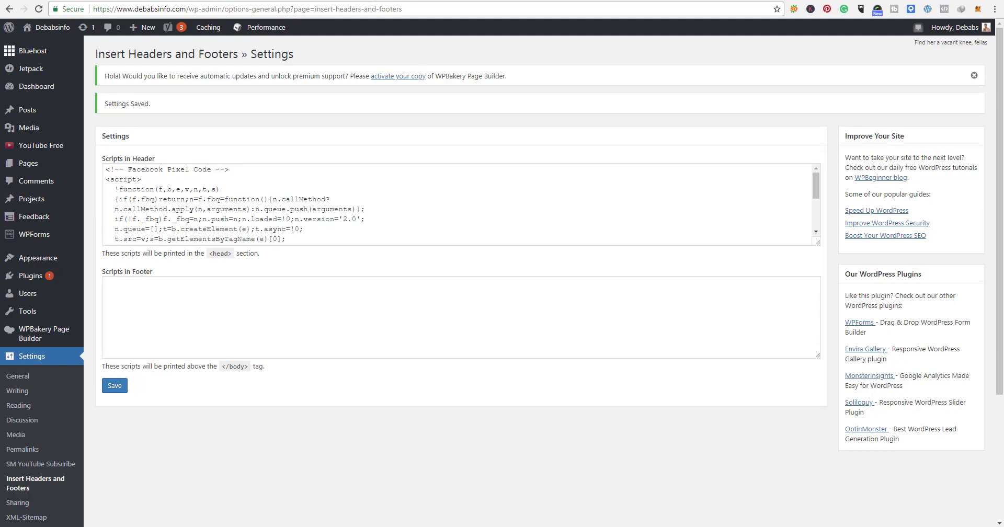
Step: Return to the Facebook pixel installation and complete its setup without turning on any events to track
click(209, 1)
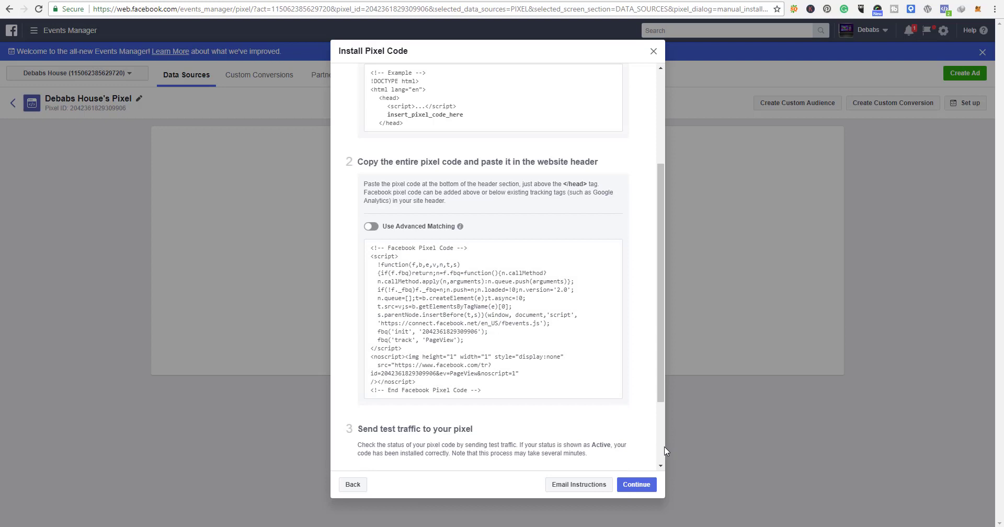
scroll(654, 450, down, 3)
click(646, 485)
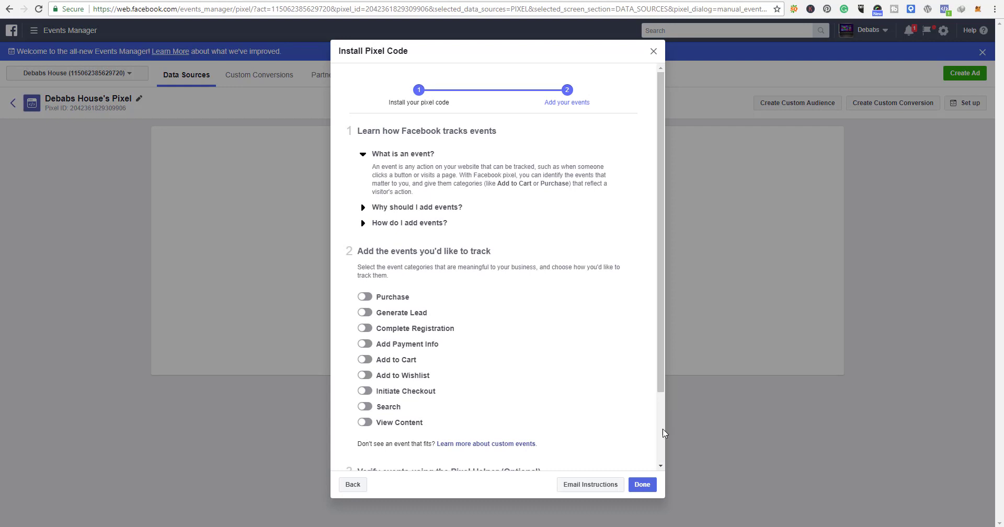
scroll(664, 433, down, 2)
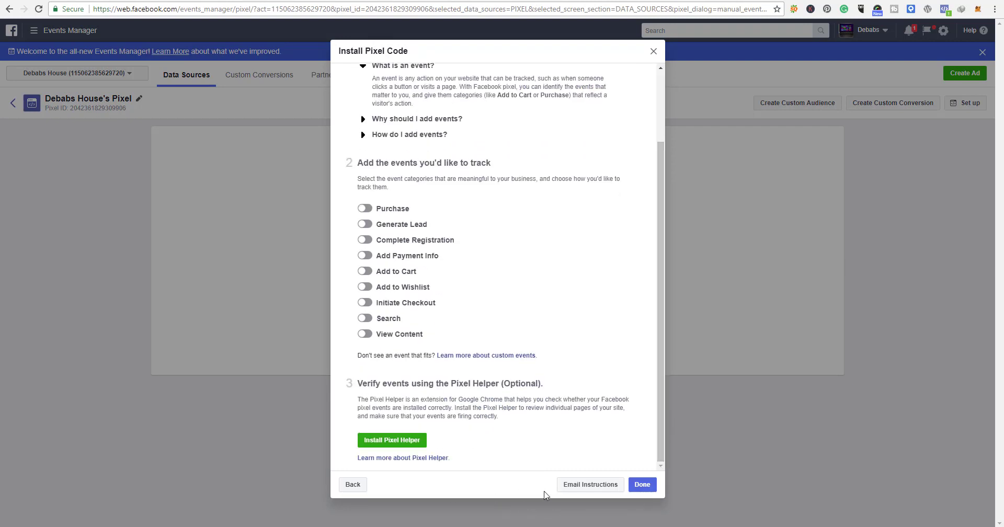
click(643, 485)
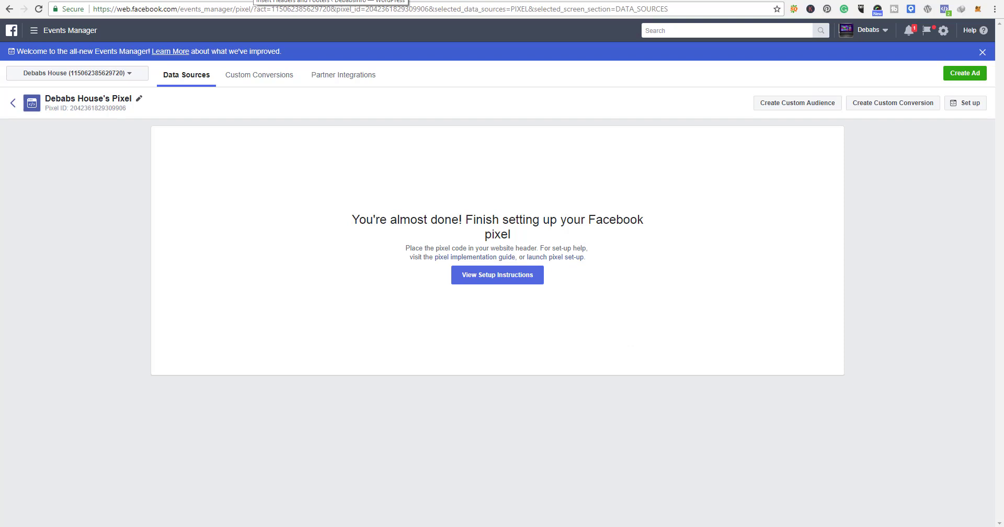
Step: Open the Chrome Web Store from Chrome's apps page in a new tab
click(325, 0)
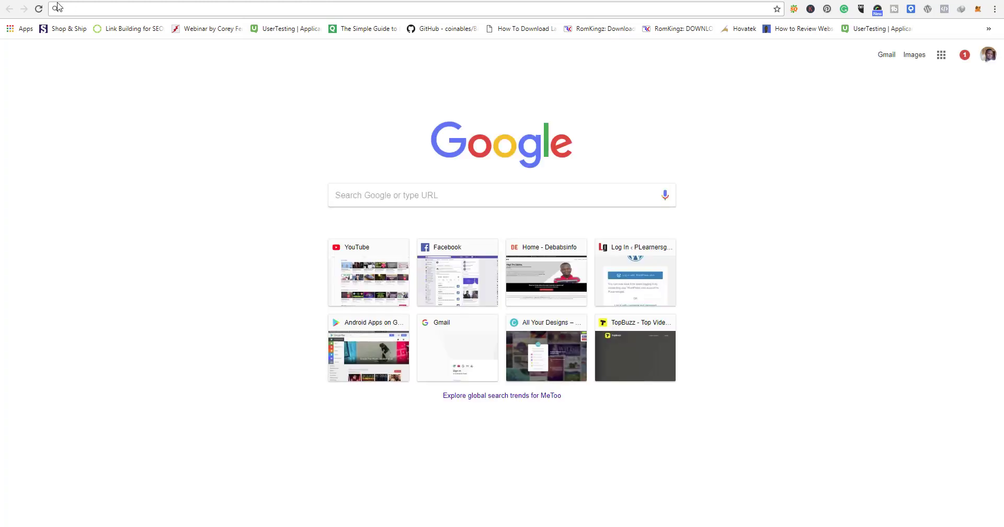
click(29, 32)
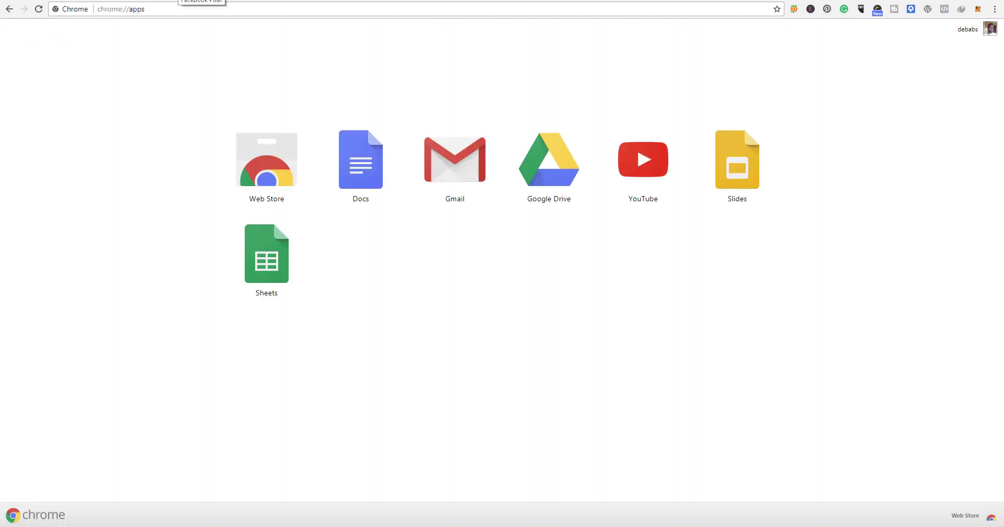
click(283, 175)
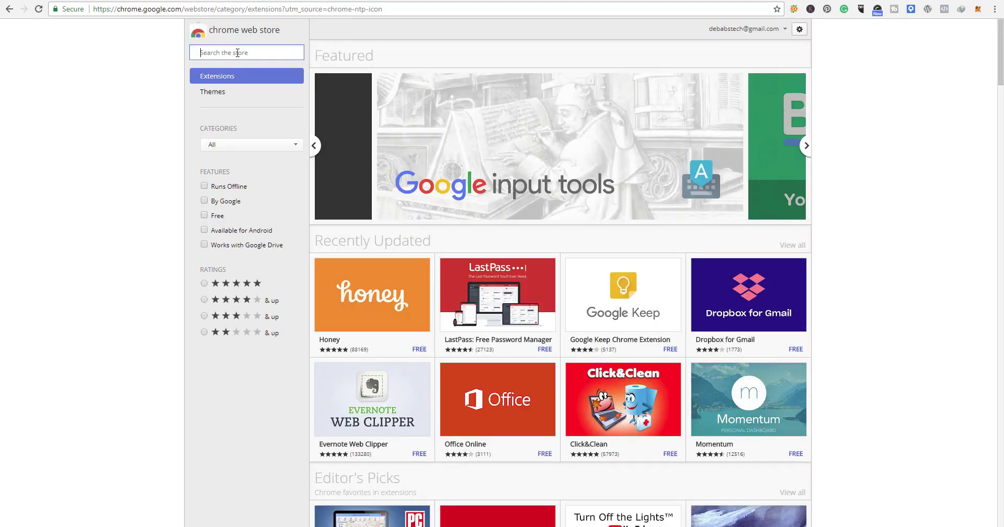
Step: Search the Chrome Web Store for "facebook helper"
text(fa)
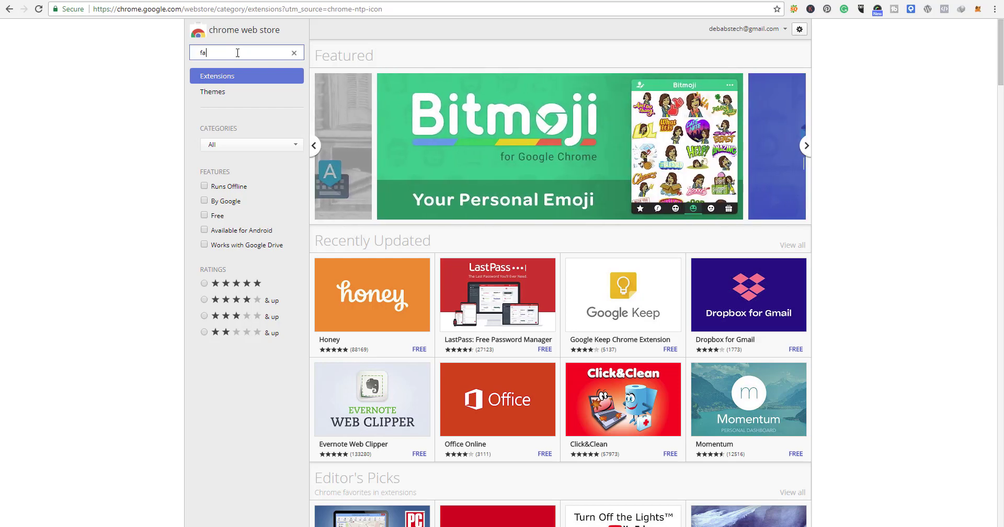
text(cebook)
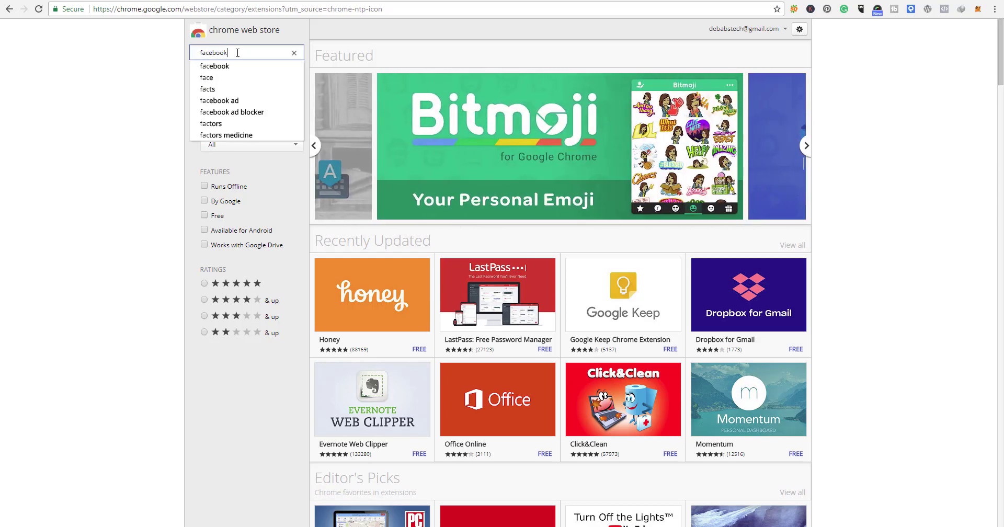
text( he)
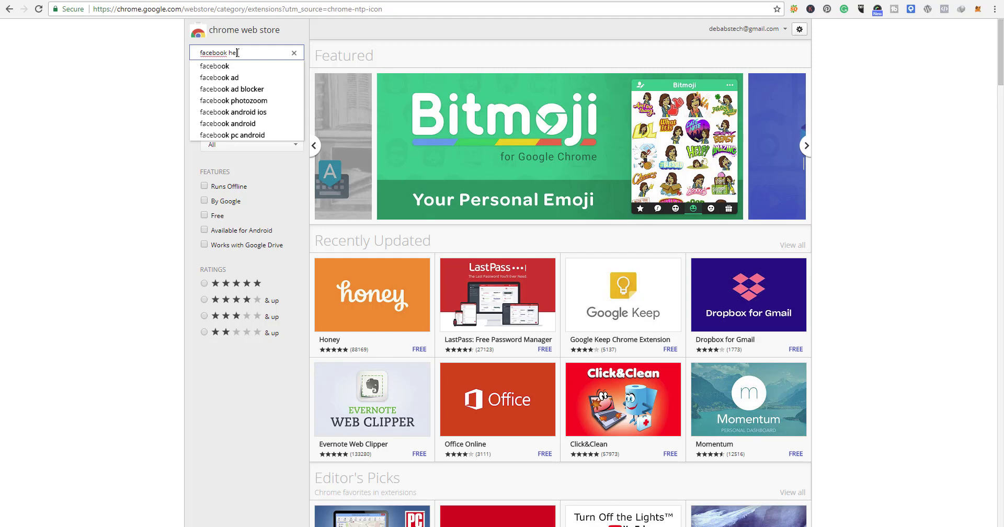
text(al)
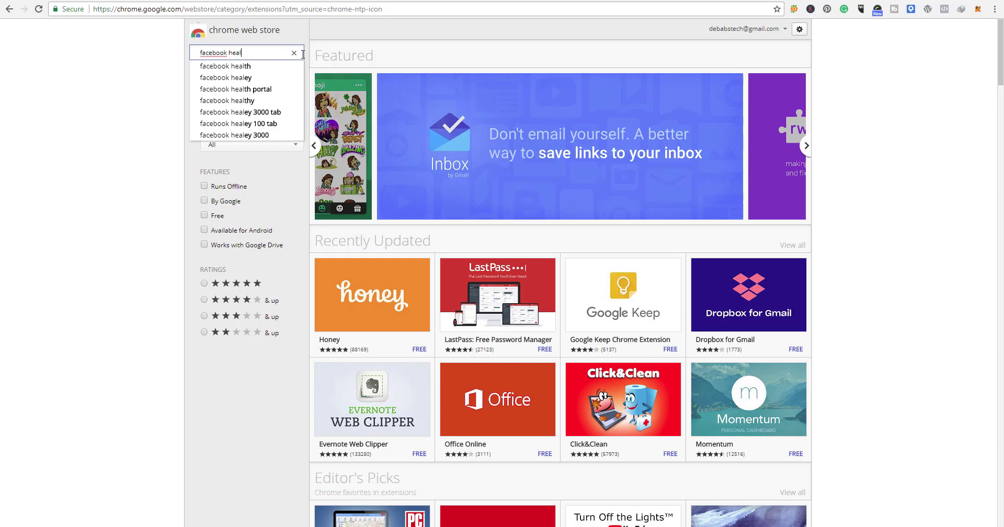
key(BackSpace)
key(BackSpace)
text(lper)
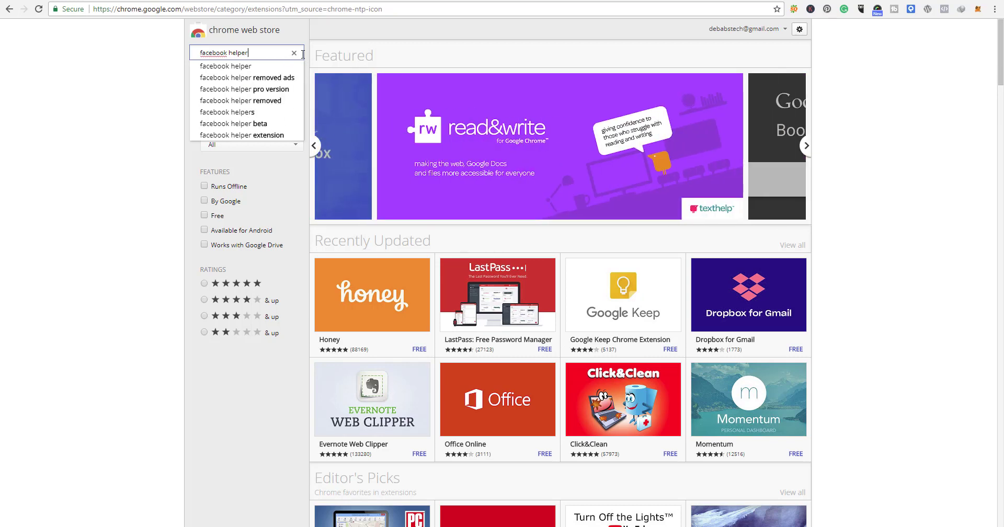
click(254, 68)
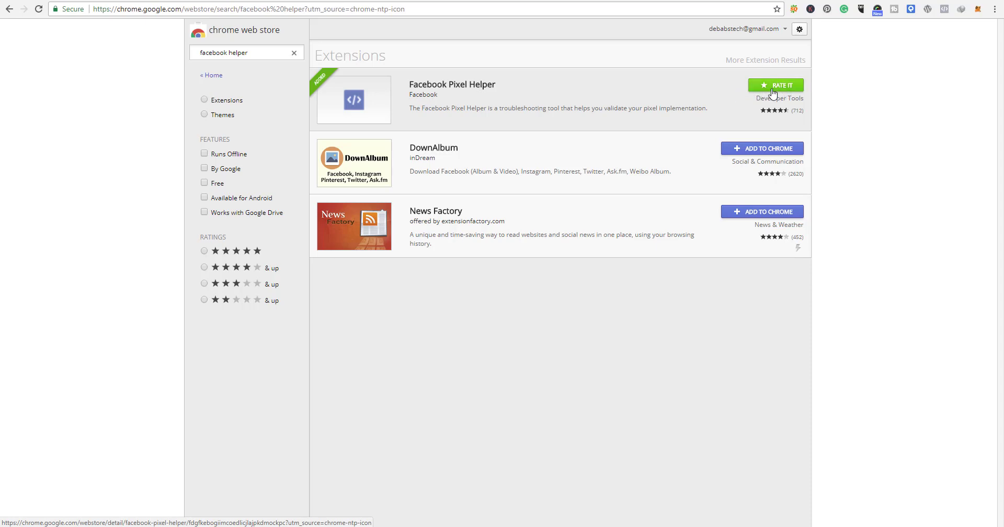
Step: Open the debabsinfo.com homepage in a new tab from the WordPress dashboard and check its pixel with the Facebook Pixel Helper extension
click(944, 15)
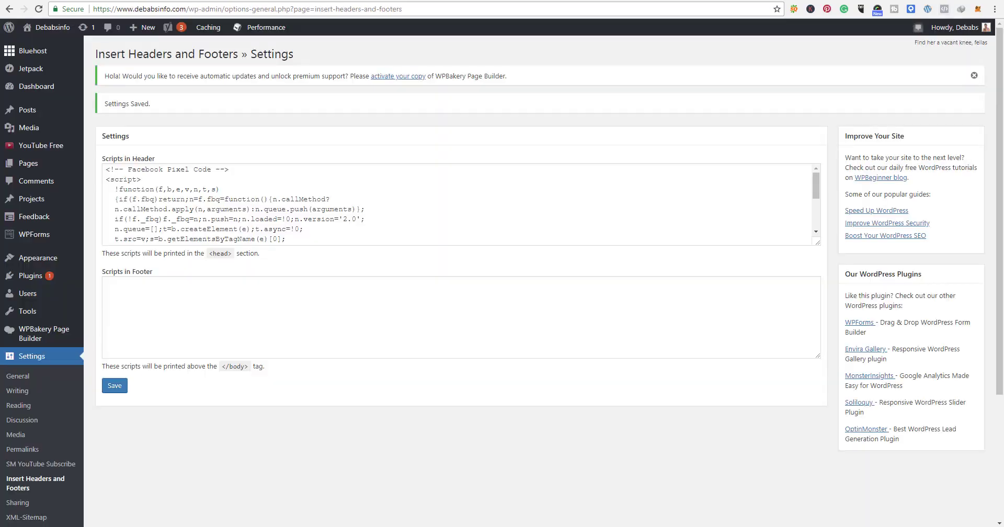
right_click(46, 30)
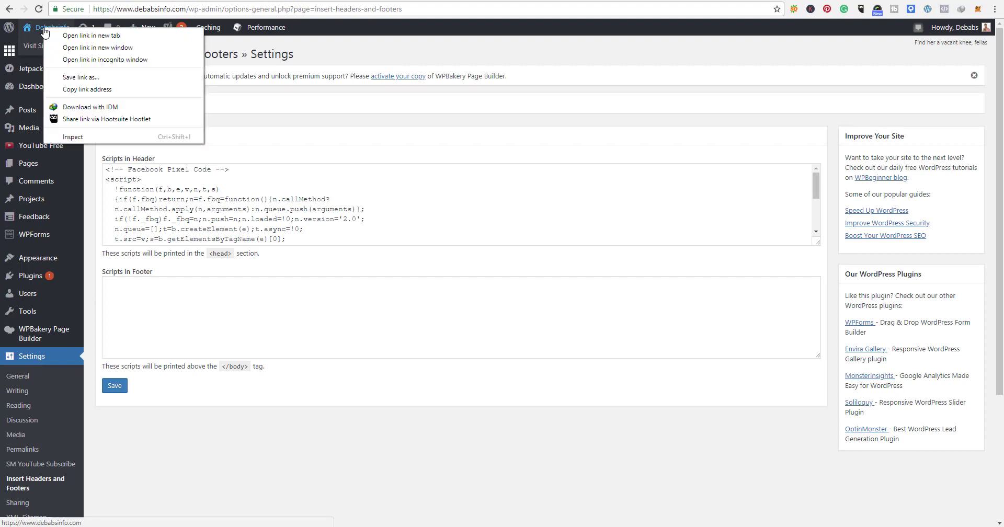
click(89, 36)
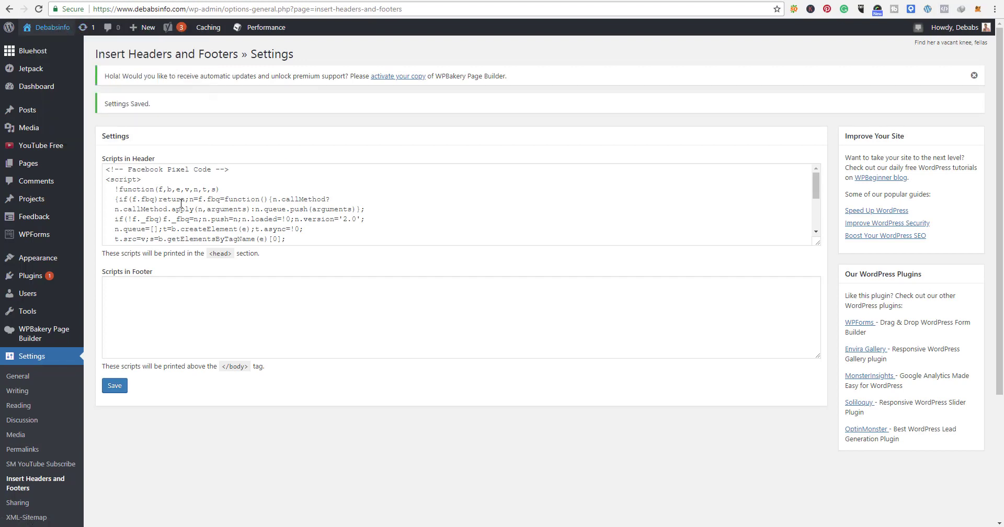
click(173, 1)
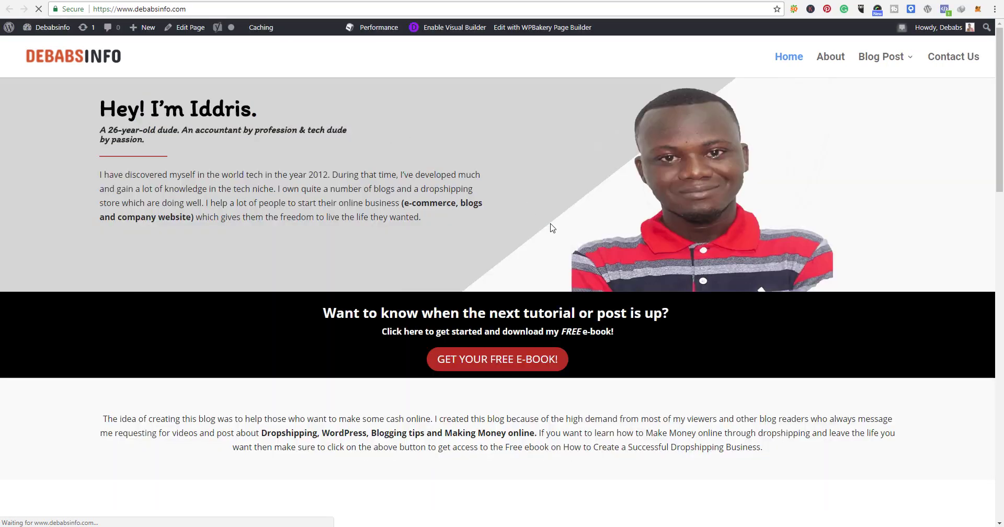
click(945, 10)
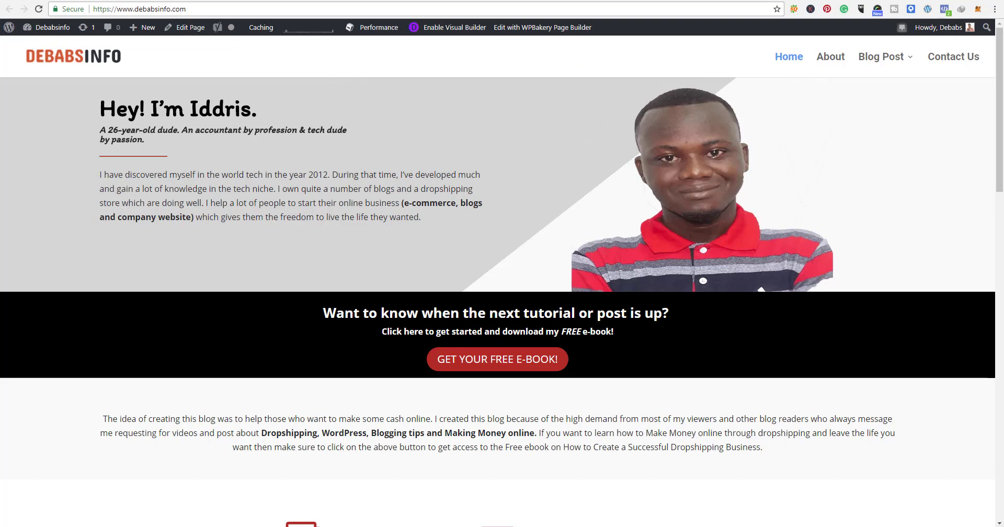
Step: Switch to the Debabs Info's YouTube channel page and look through its videos
click(95, 0)
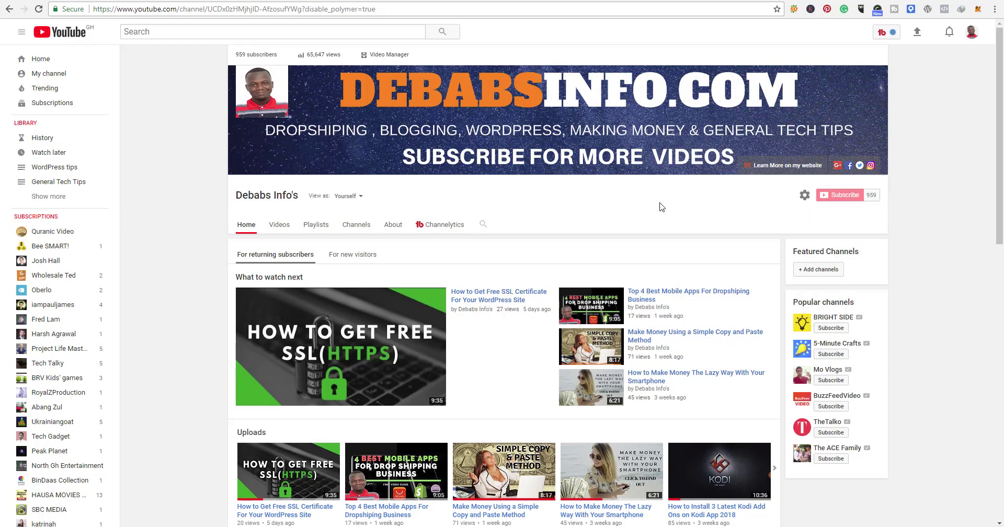
scroll(642, 259, down, 7)
scroll(642, 258, up, 4)
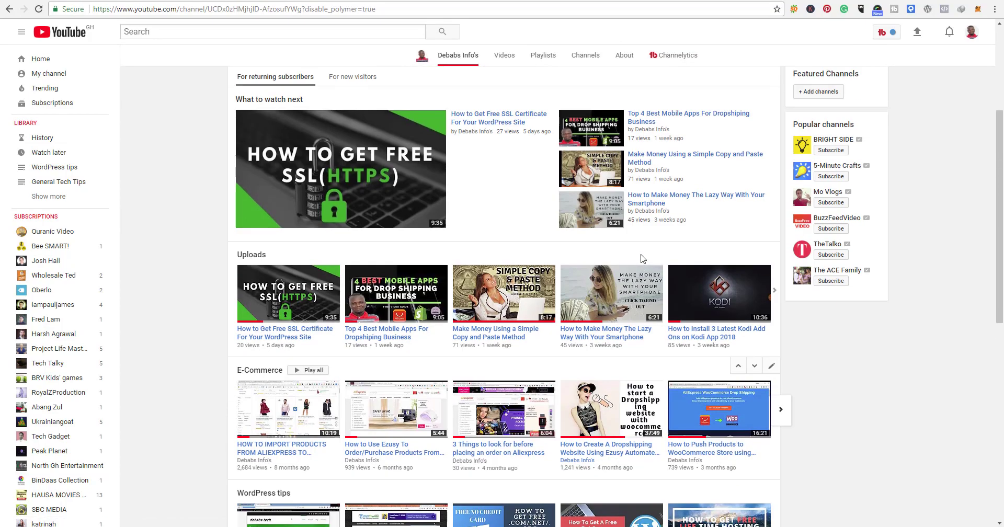
scroll(642, 259, up, 3)
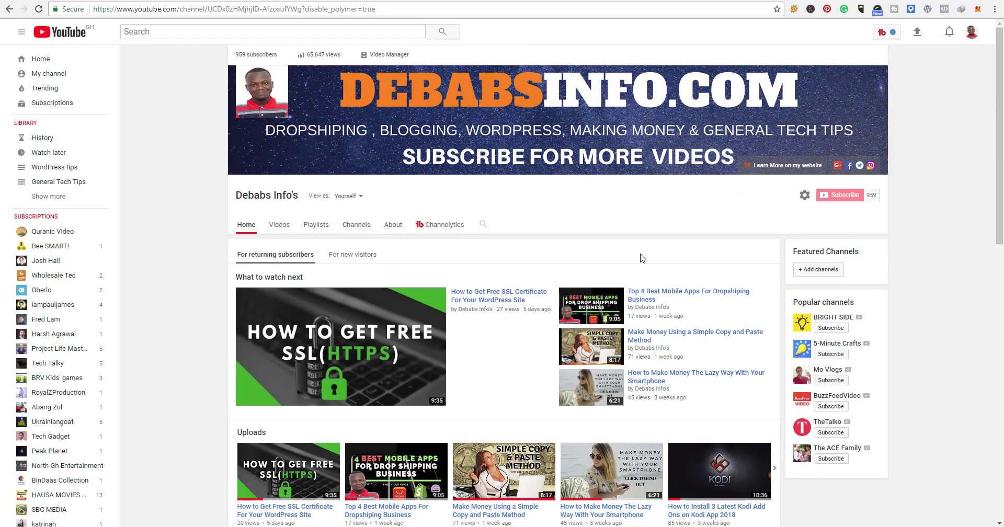